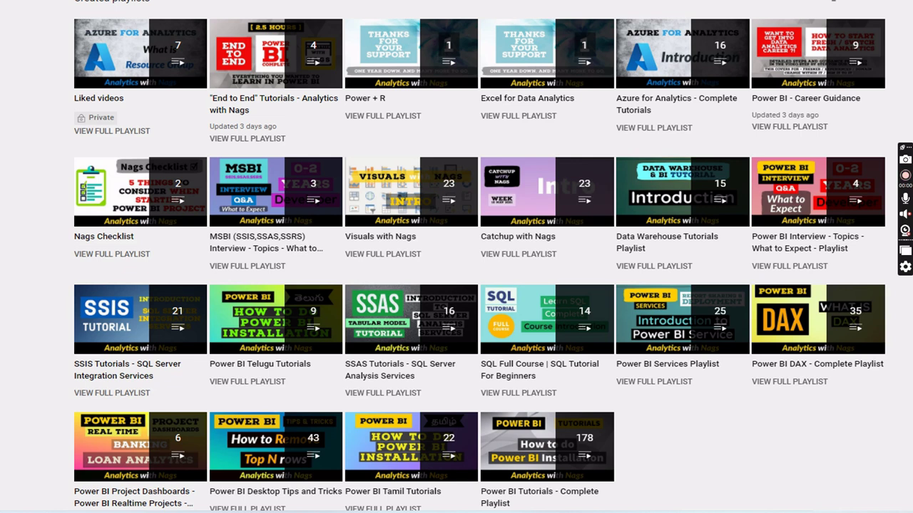
End the slide show and return to the Normal editing view.
click(735, 407)
click(760, 270)
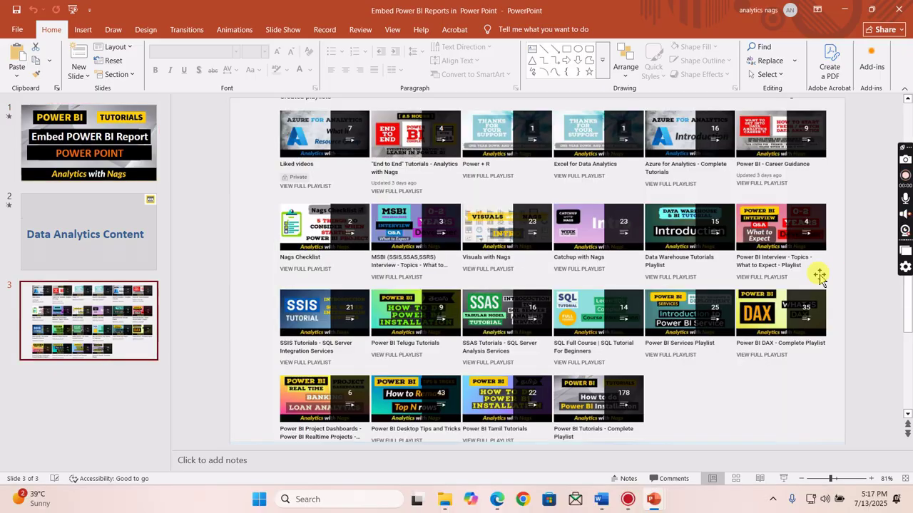
In the browser's PowerPointDemo workspace, open the Wasl Next Investment report and let it load.
click(497, 500)
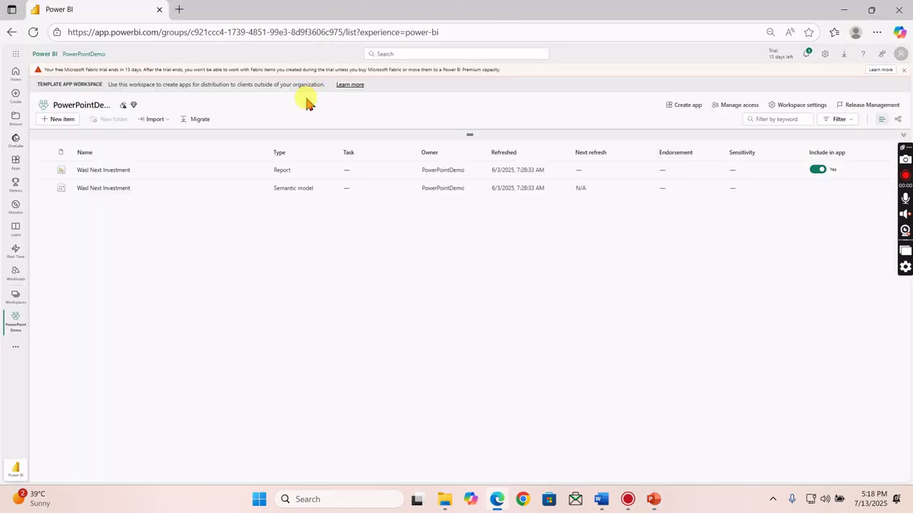
click(106, 174)
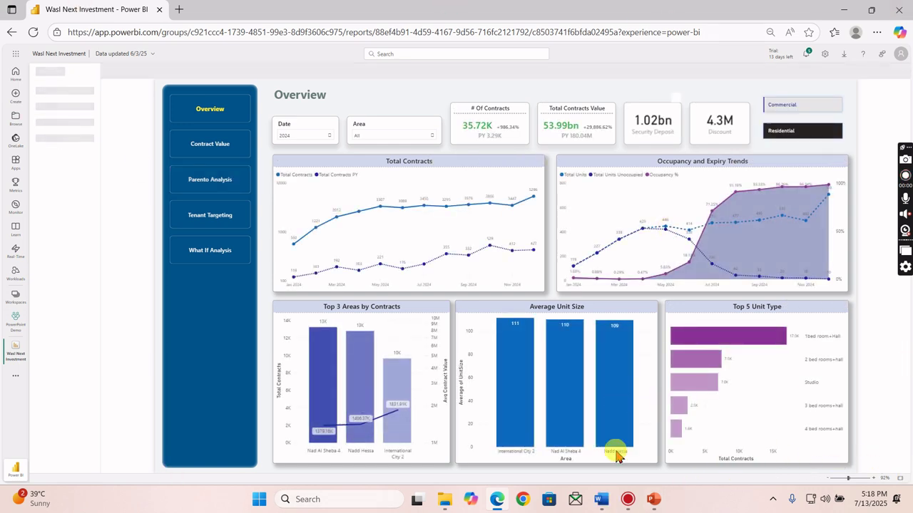
mouse_move(655, 502)
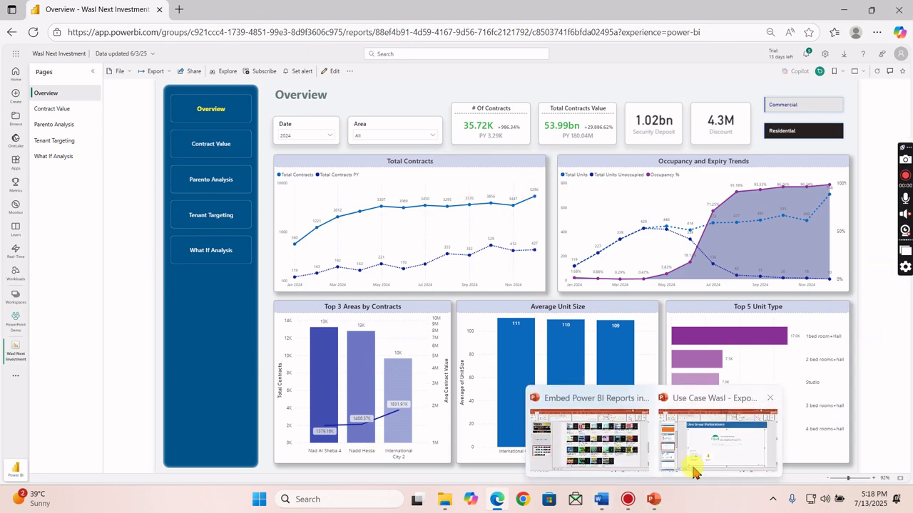
click(699, 460)
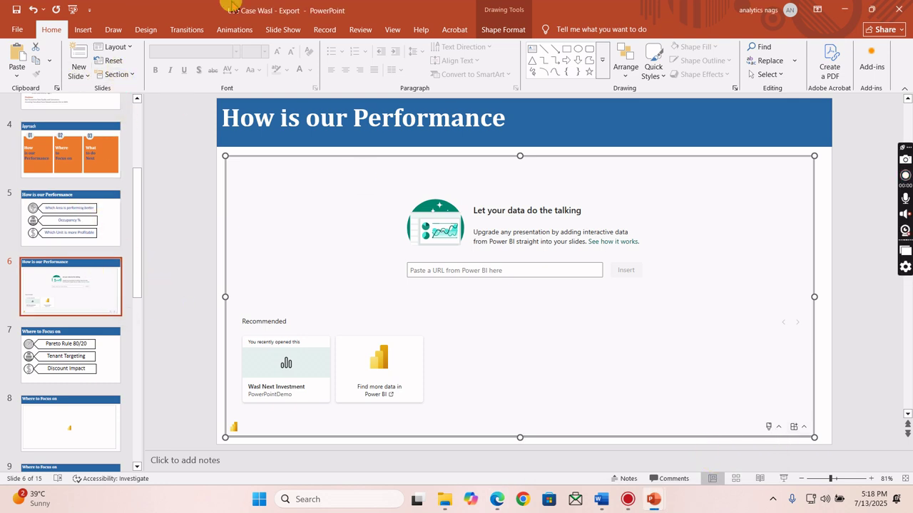
click(83, 30)
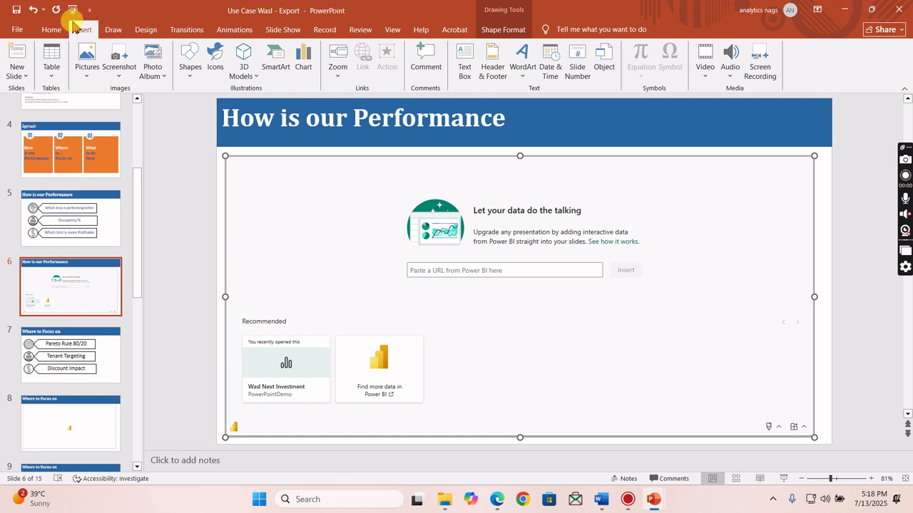
click(51, 29)
click(871, 61)
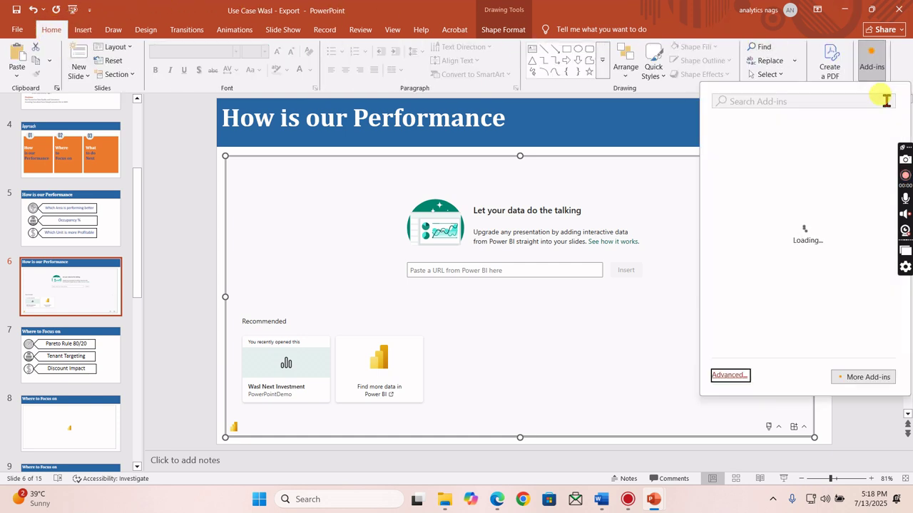
click(852, 418)
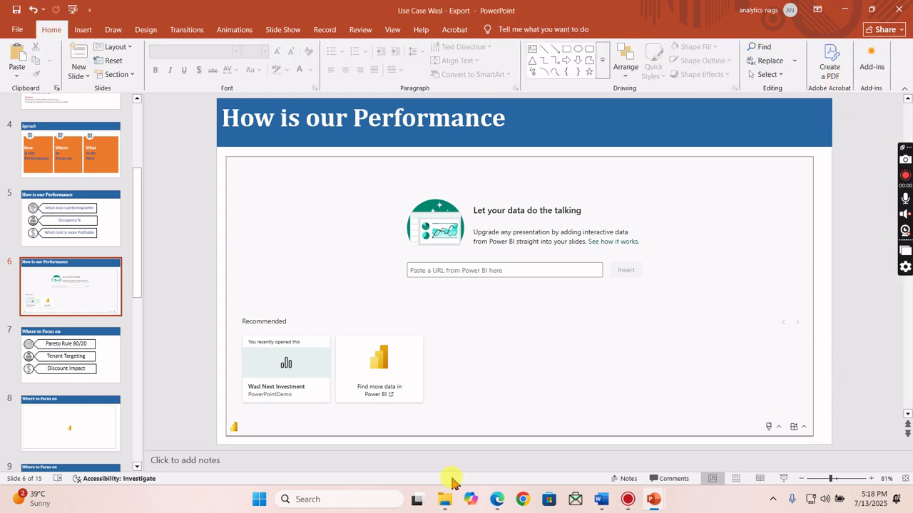
click(550, 360)
Paste the copied report URL into the slide's Power BI add-in and insert the report.
click(497, 499)
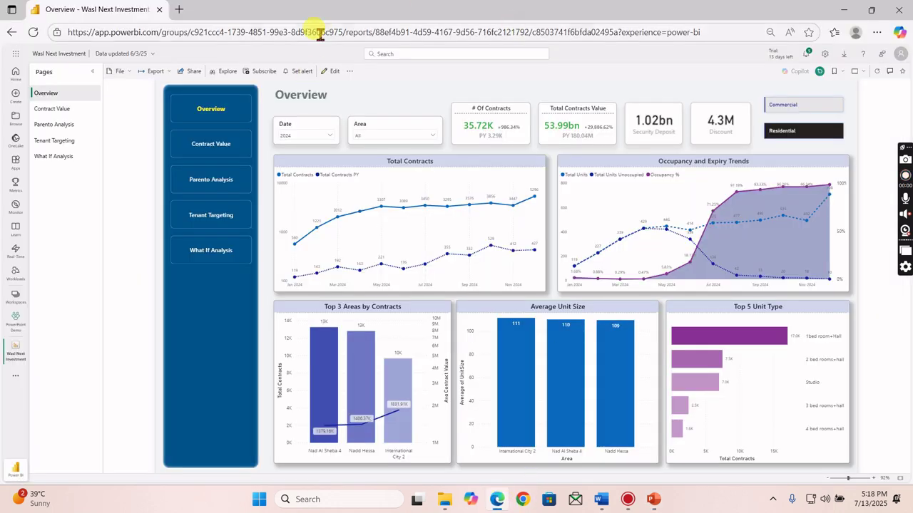
key(alt+Tab)
click(517, 270)
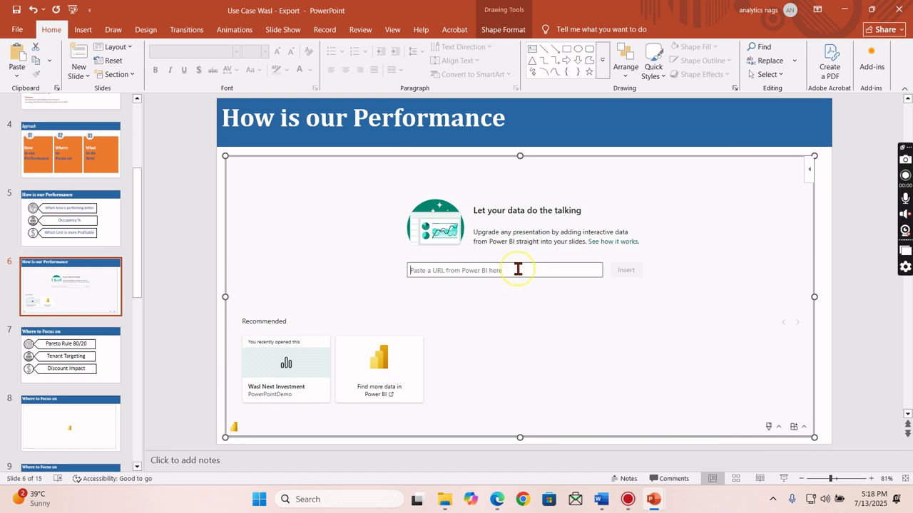
key(ctrl+v)
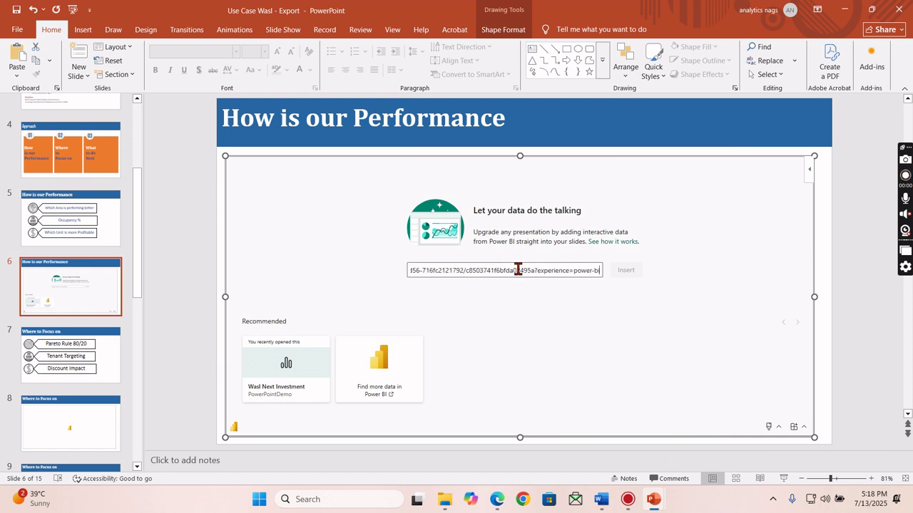
click(619, 274)
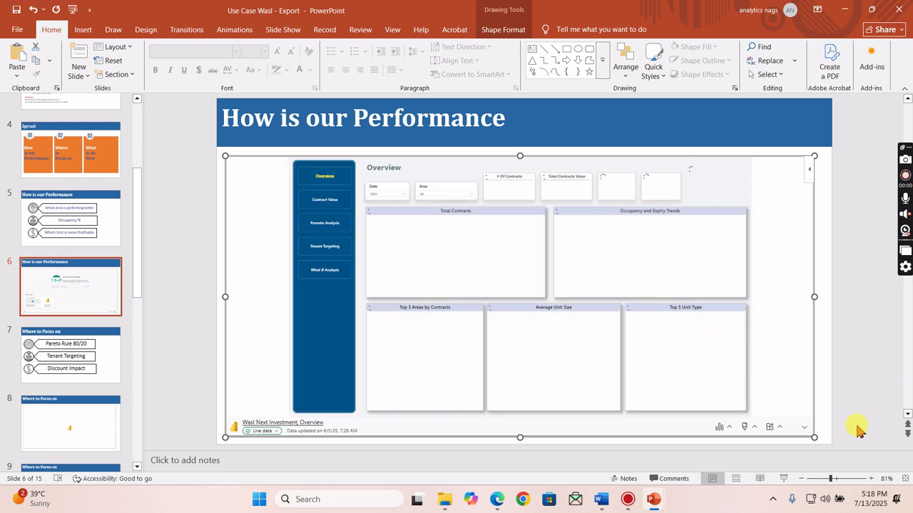
Test the live report by filtering Commercial, then Residential, then toggling an Average Unit Size bar.
click(857, 430)
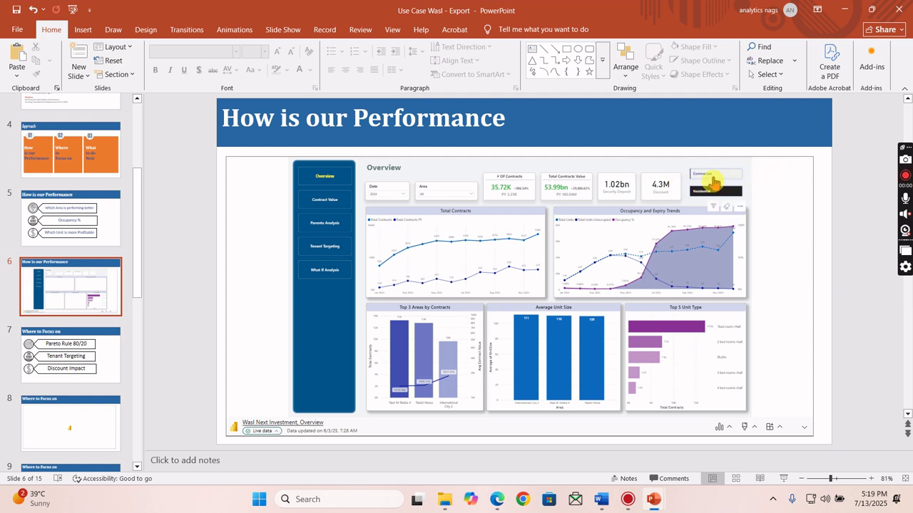
click(714, 182)
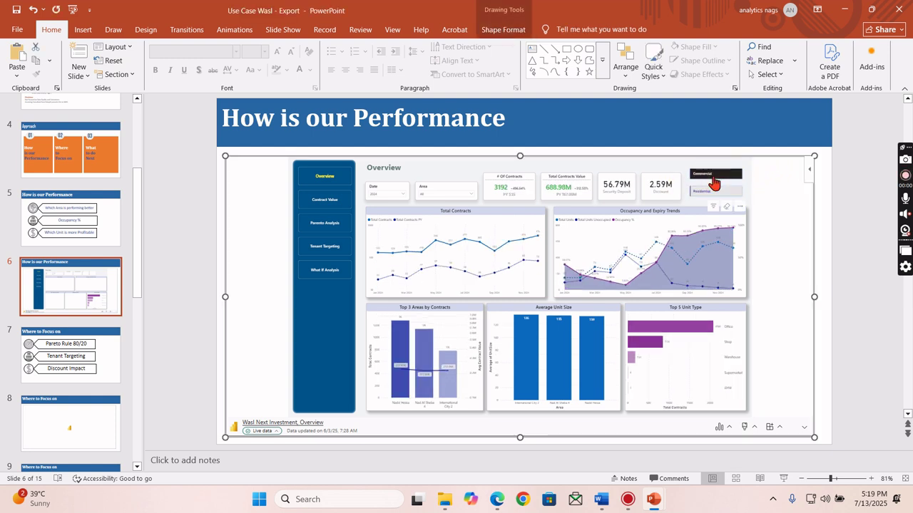
click(715, 191)
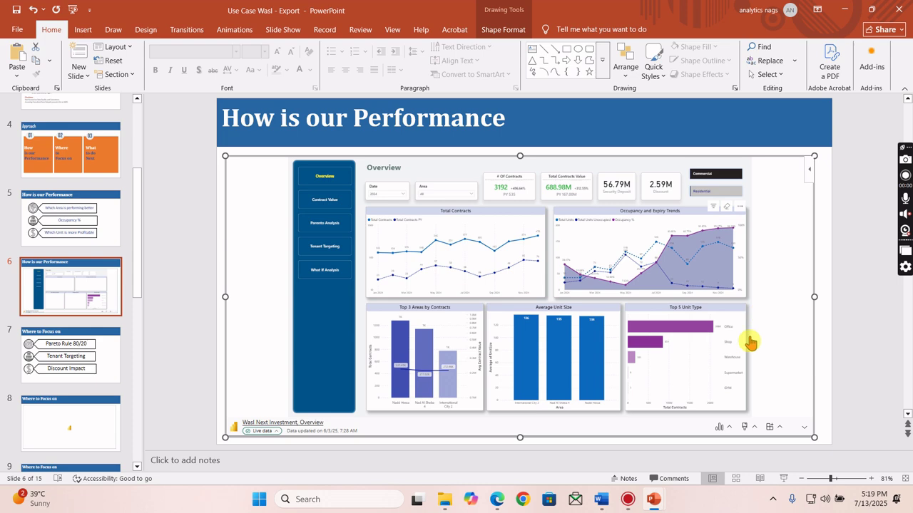
click(522, 389)
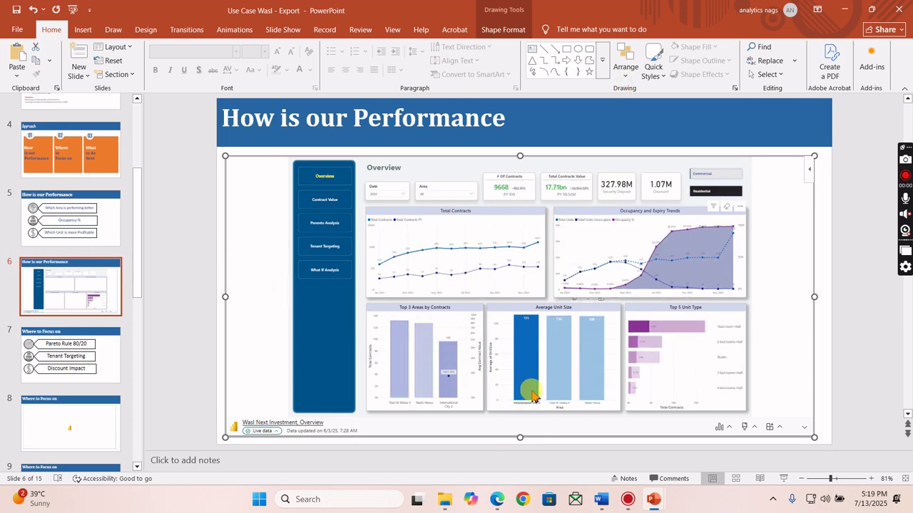
click(533, 395)
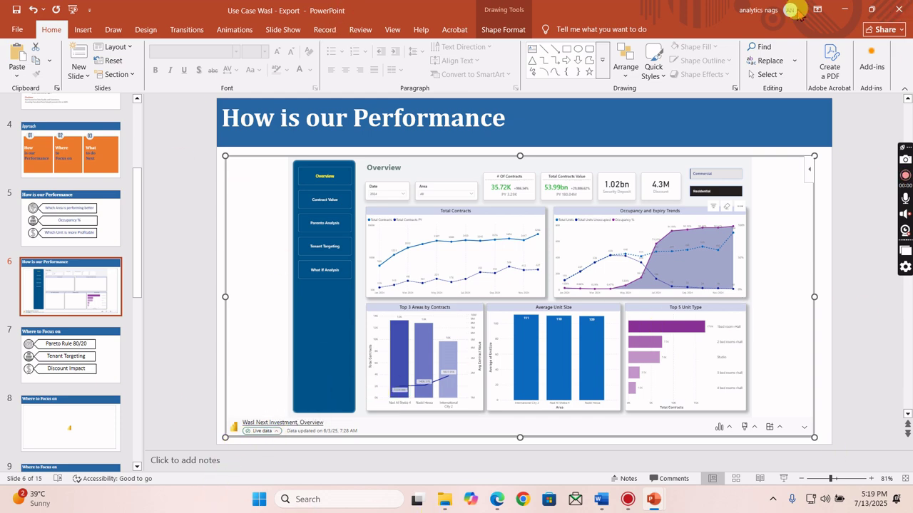
mouse_move(275, 437)
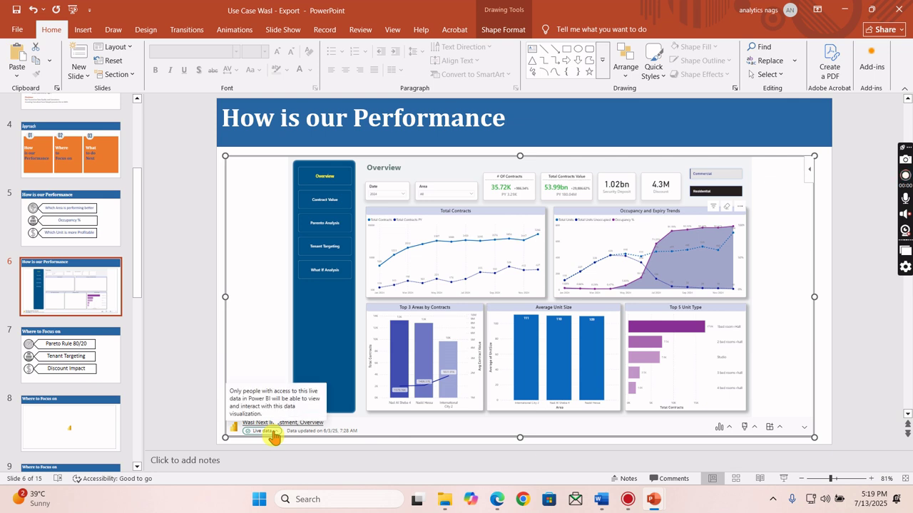
click(272, 432)
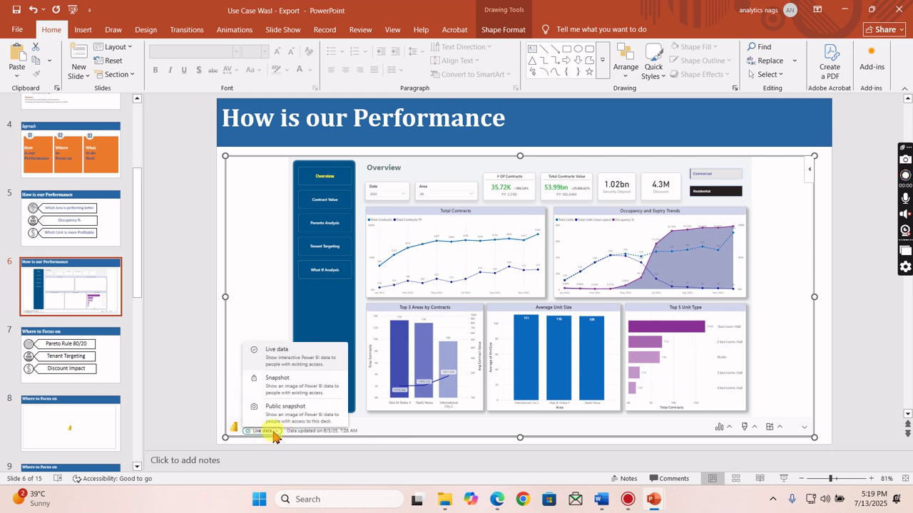
click(276, 359)
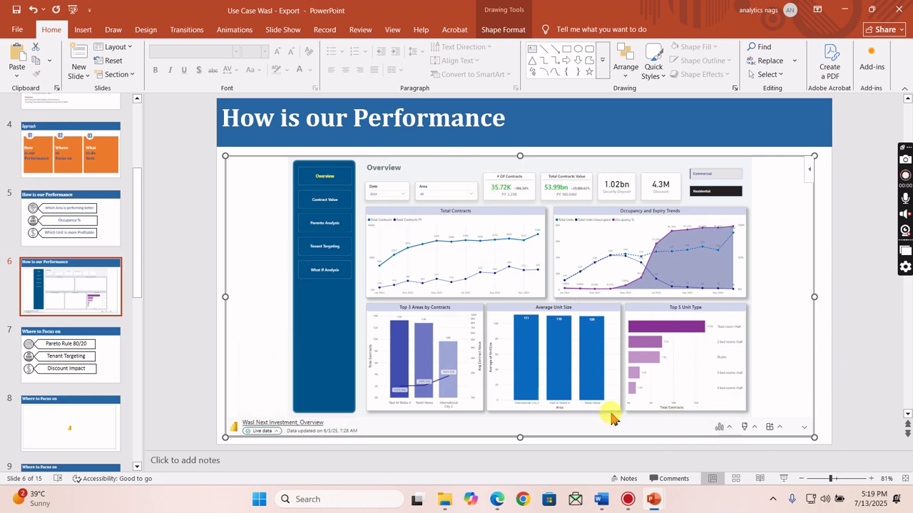
Refresh the embedded report's data, then open Reset and dismiss the prompt without changes.
click(729, 432)
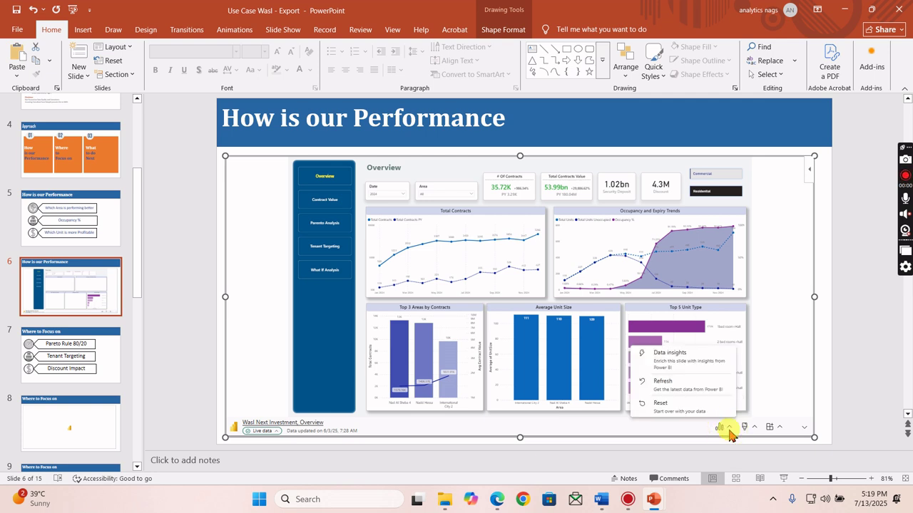
click(665, 391)
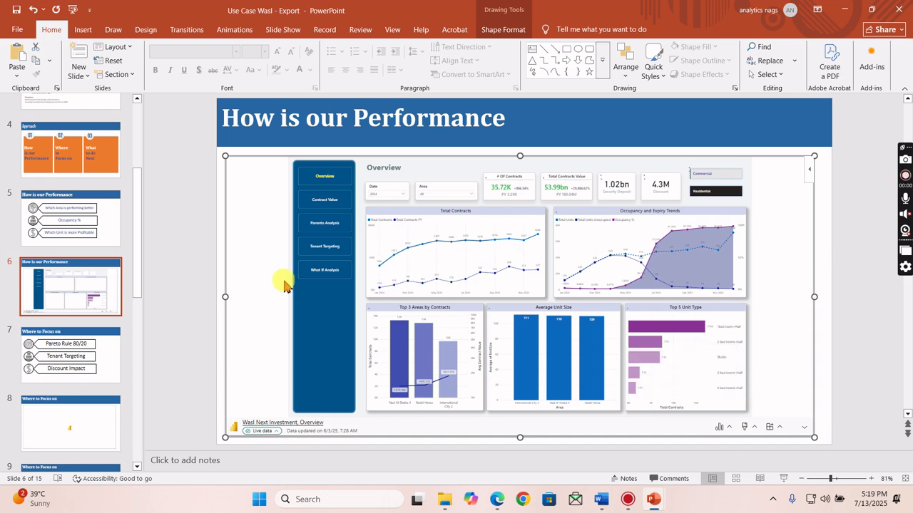
click(729, 428)
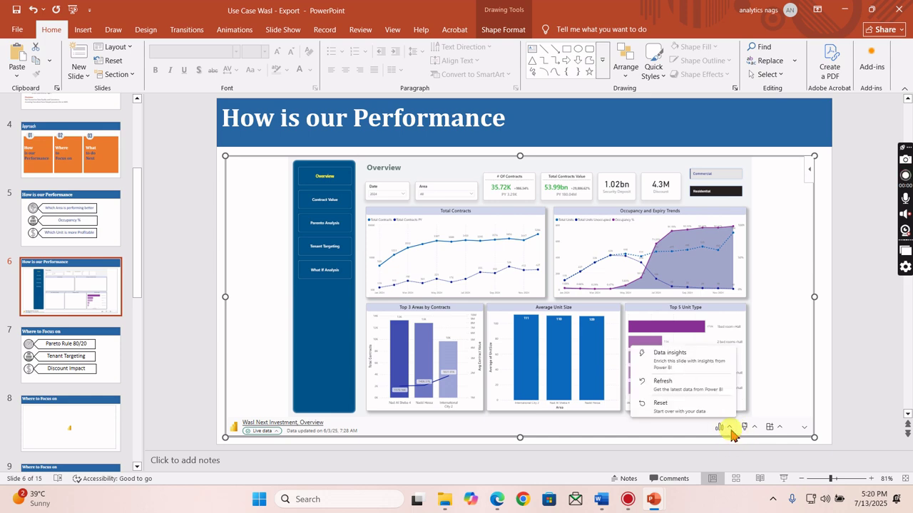
click(674, 416)
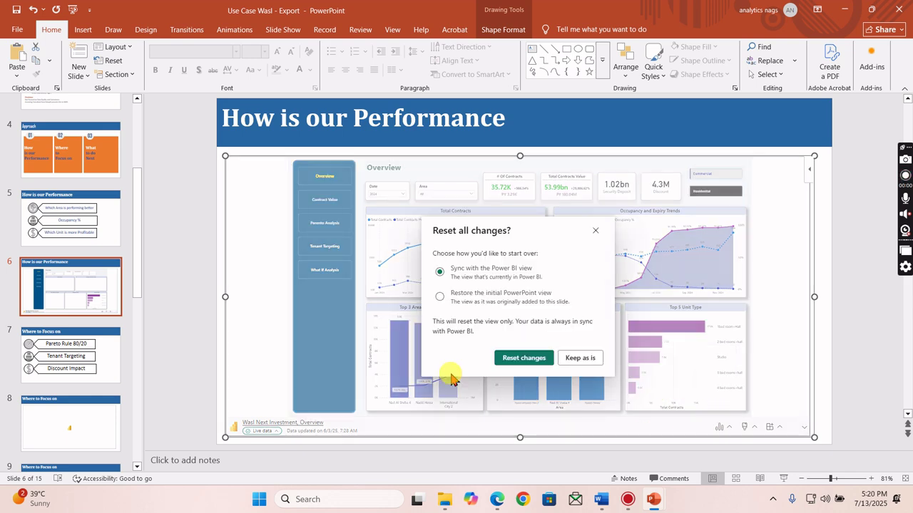
click(596, 234)
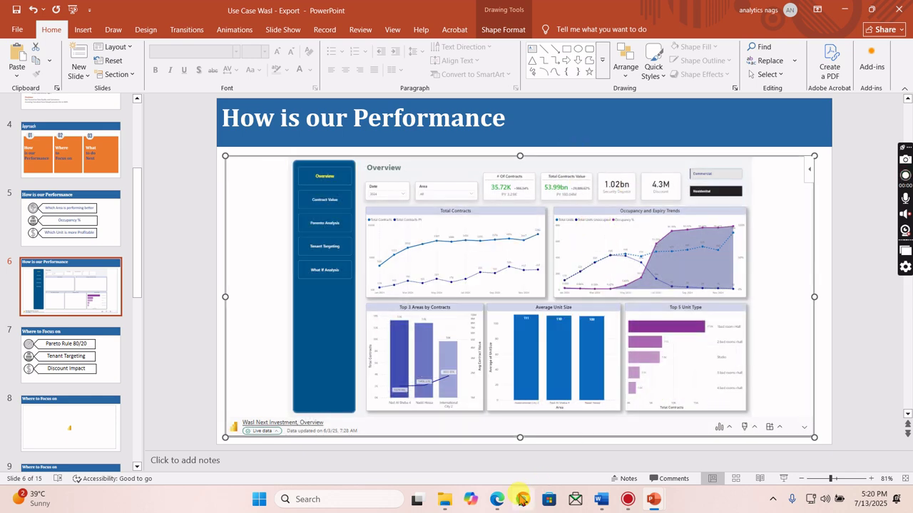
In Power BI edit mode, shrink the Overview page's Total Contracts chart and save the report.
click(498, 500)
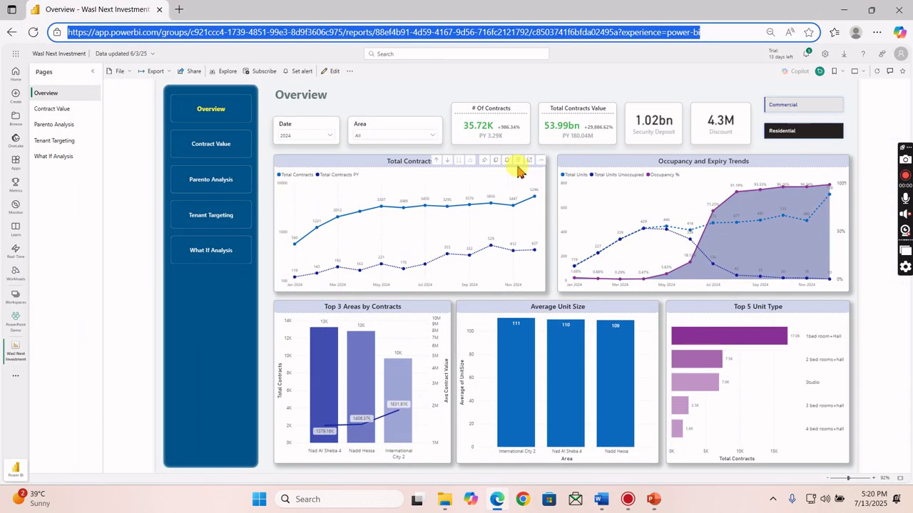
click(553, 184)
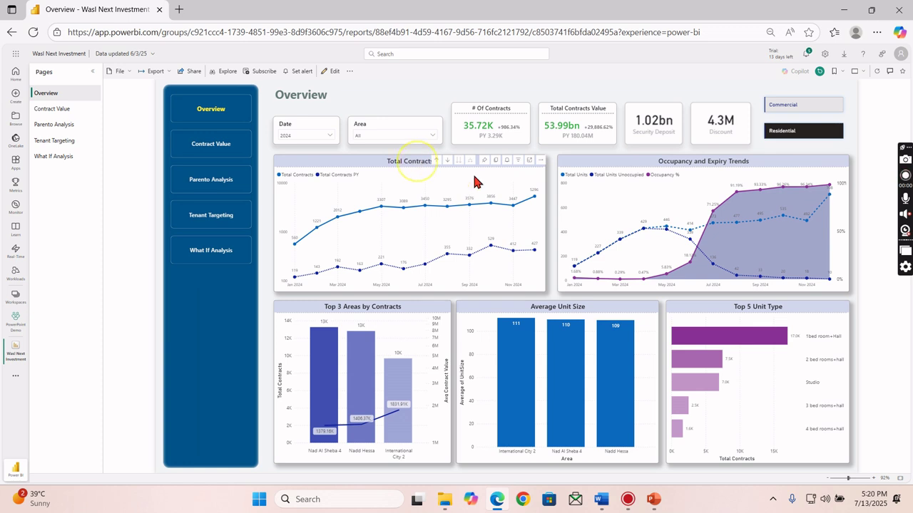
click(332, 70)
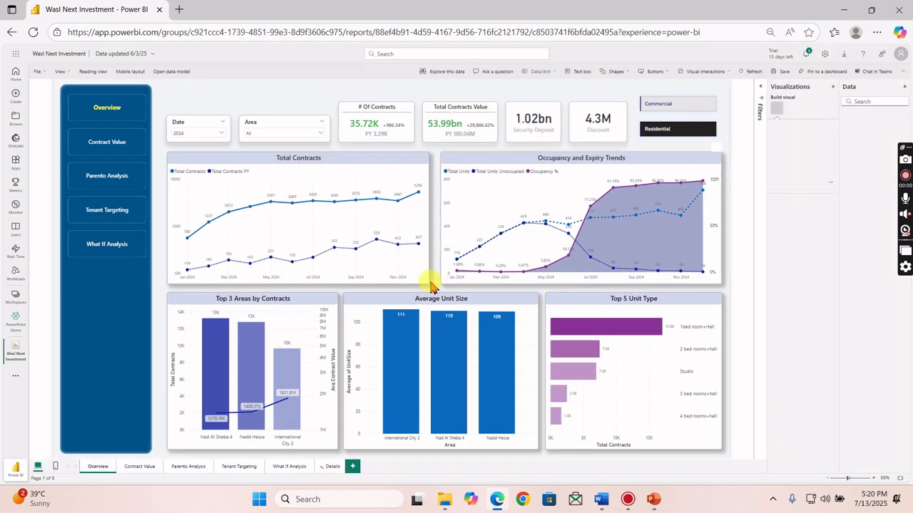
click(426, 283)
drag(425, 283, 352, 232)
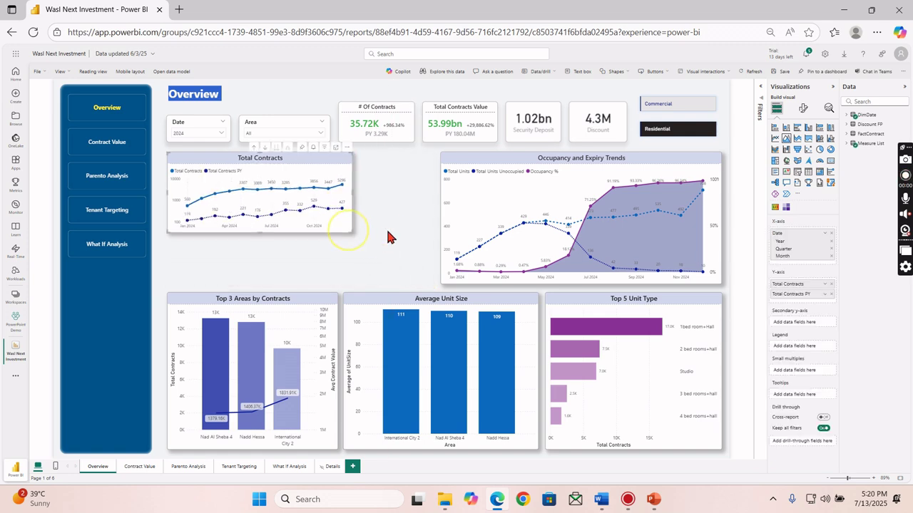
click(389, 237)
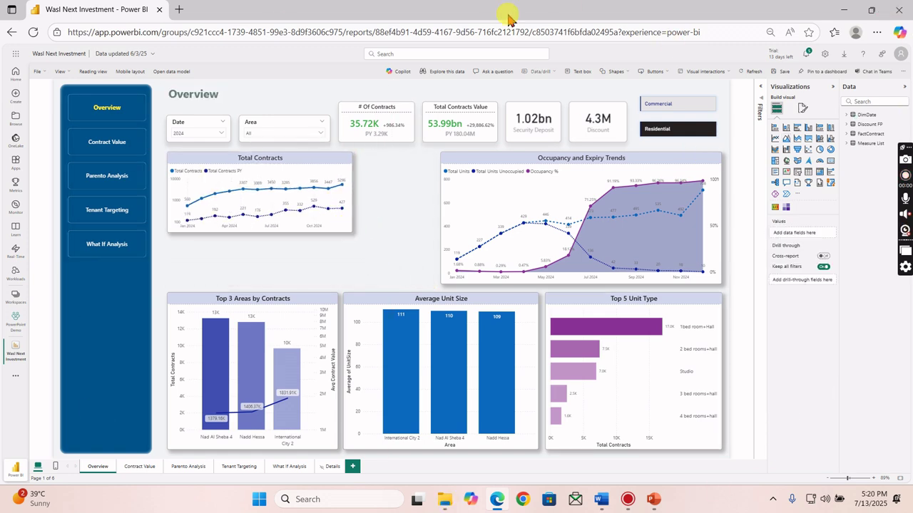
click(781, 72)
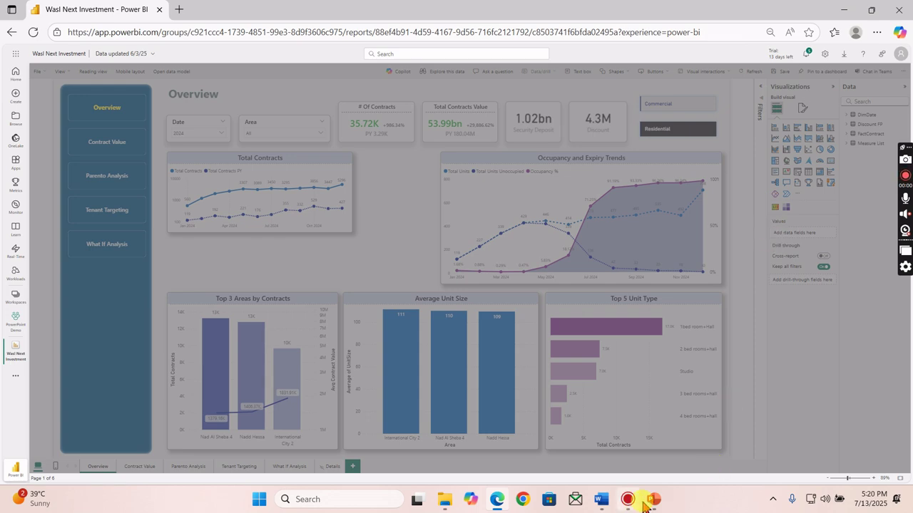
Reset the embedded report with 'Sync with the Power BI view' to pick up the service changes.
mouse_move(653, 499)
click(700, 465)
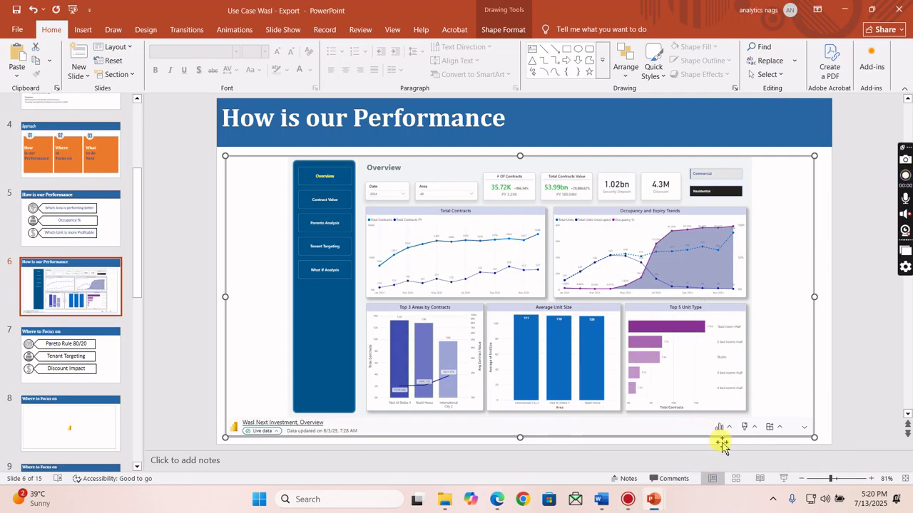
click(729, 428)
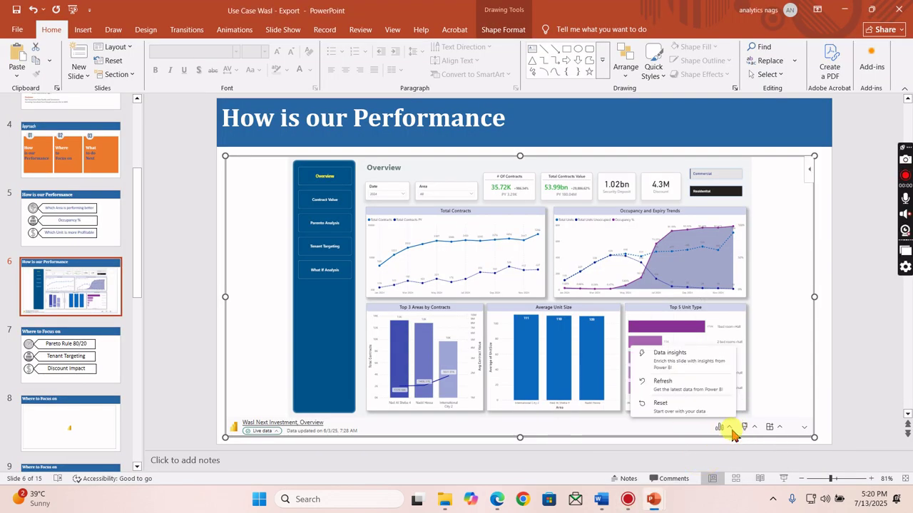
click(656, 405)
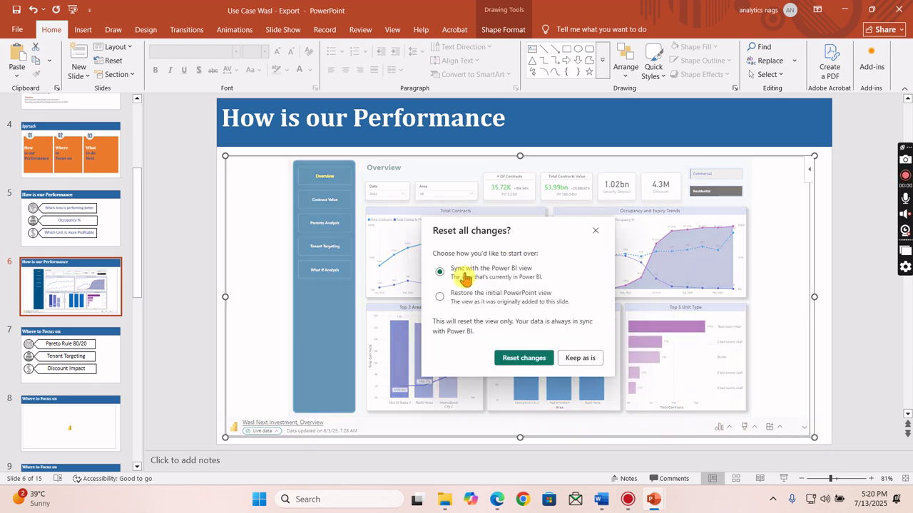
click(511, 356)
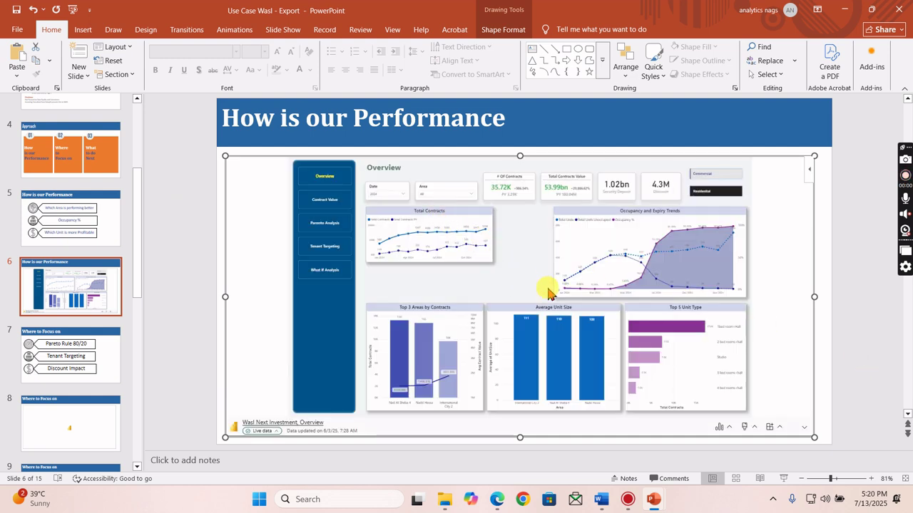
Check the smaller Total Contracts chart on the slide and review the report's data and style options.
click(482, 254)
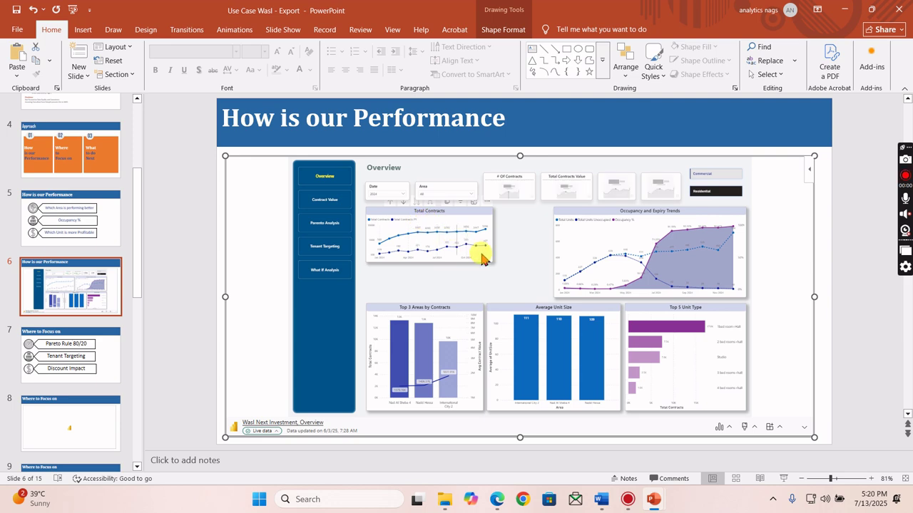
click(727, 427)
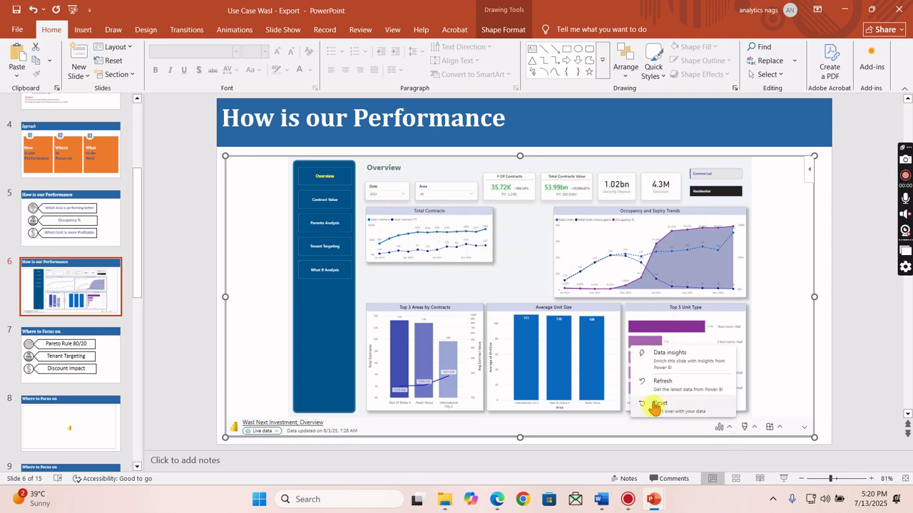
click(753, 427)
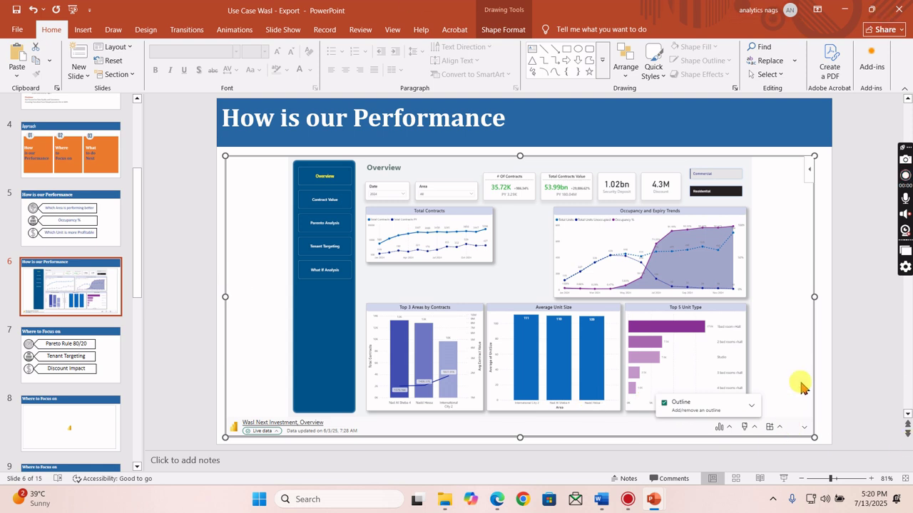
click(780, 428)
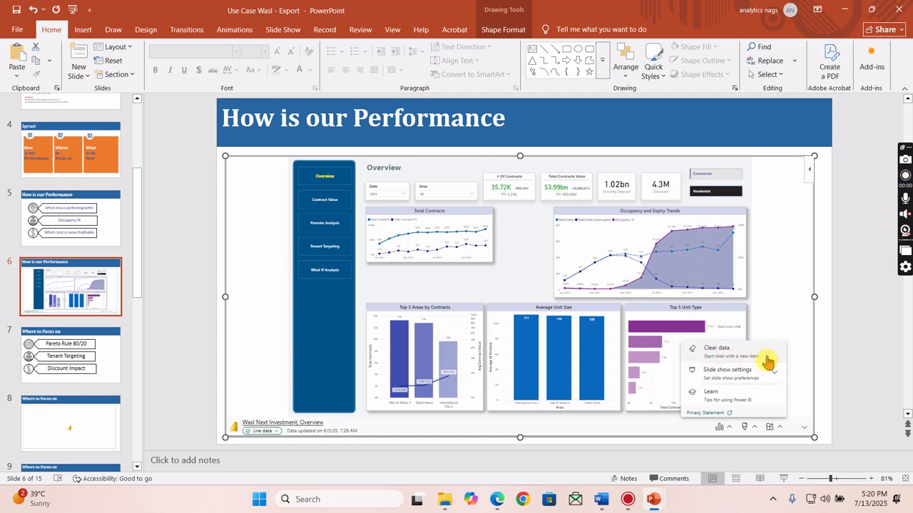
click(777, 378)
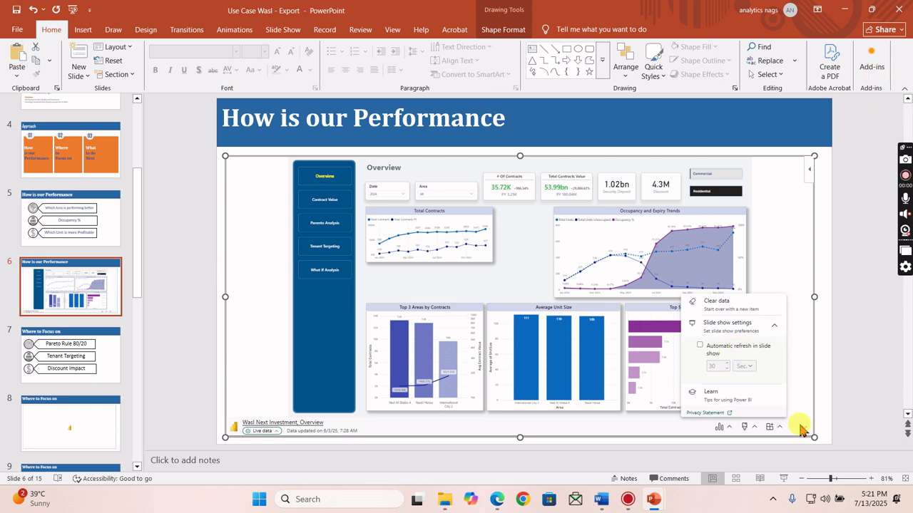
click(844, 391)
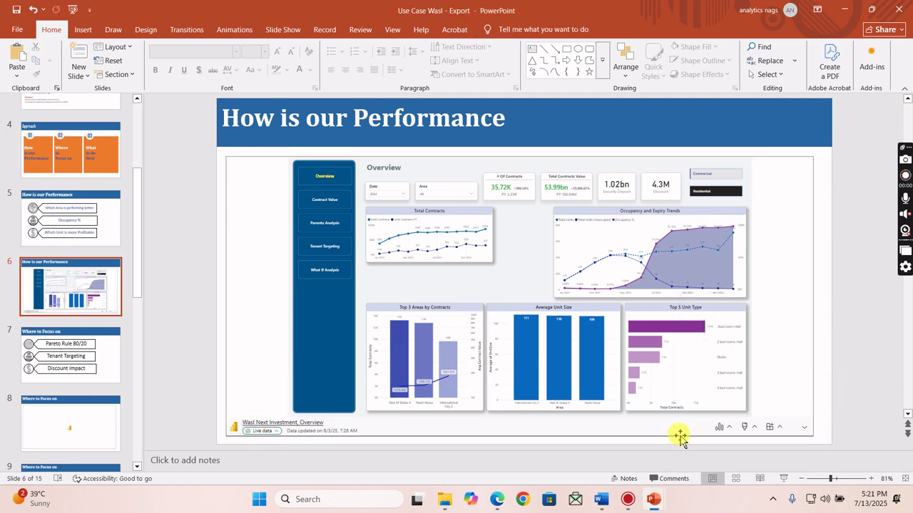
Switch the embedded report from Live data to Snapshot and review its style and additional options.
click(277, 432)
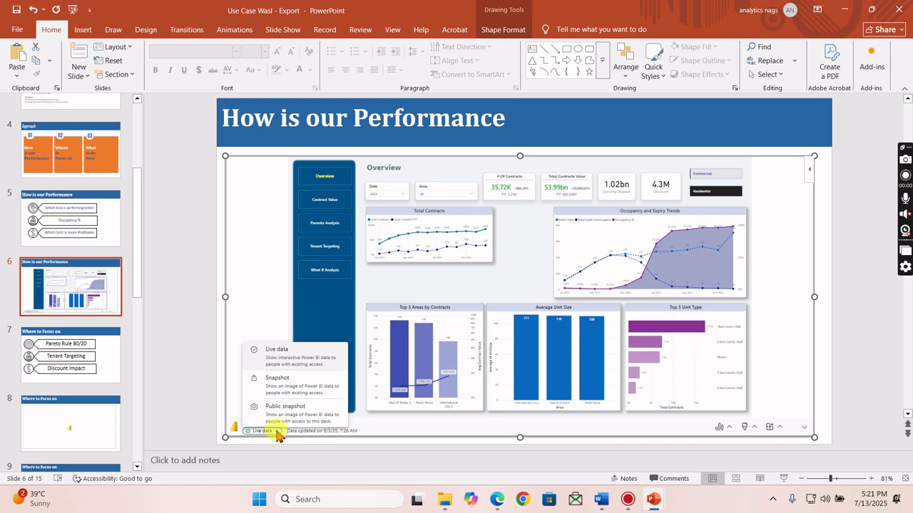
click(260, 388)
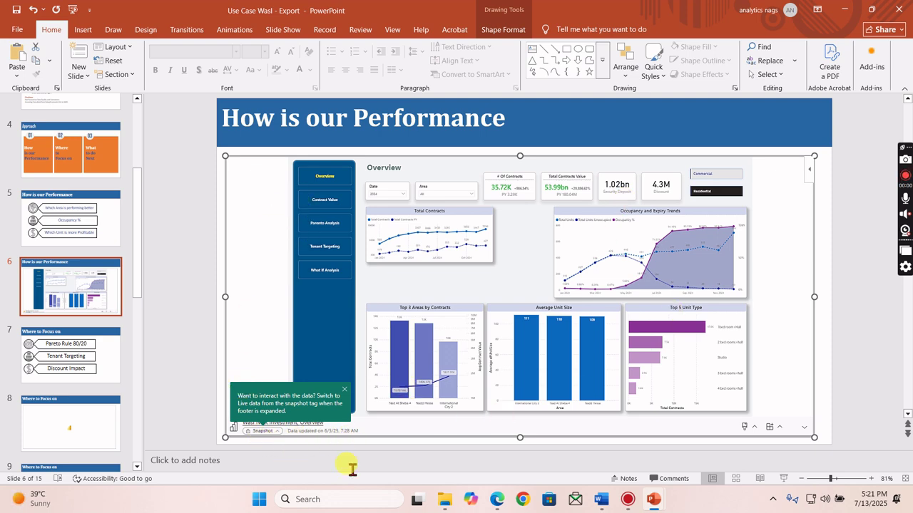
click(747, 429)
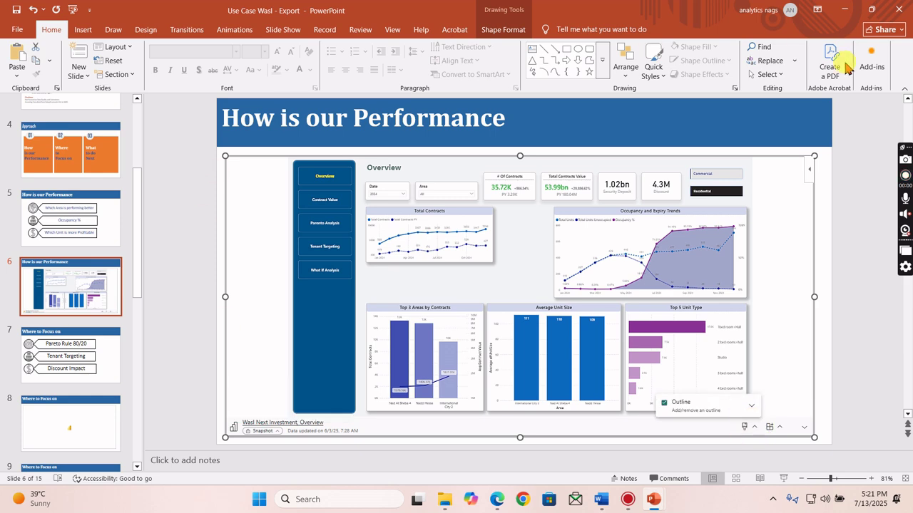
click(771, 427)
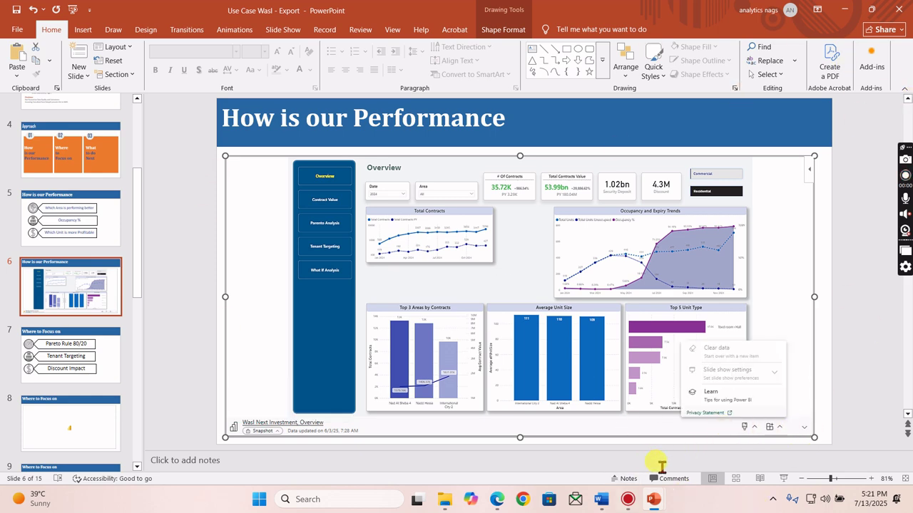
click(718, 453)
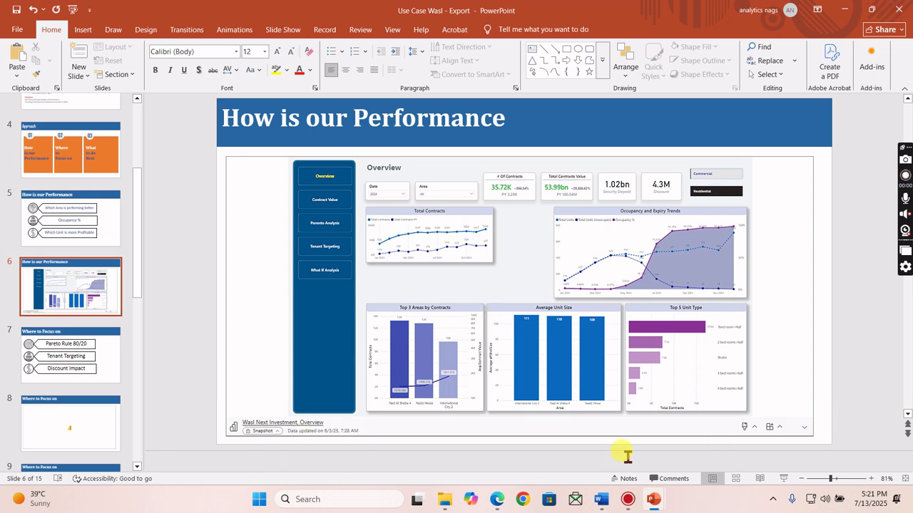
click(275, 431)
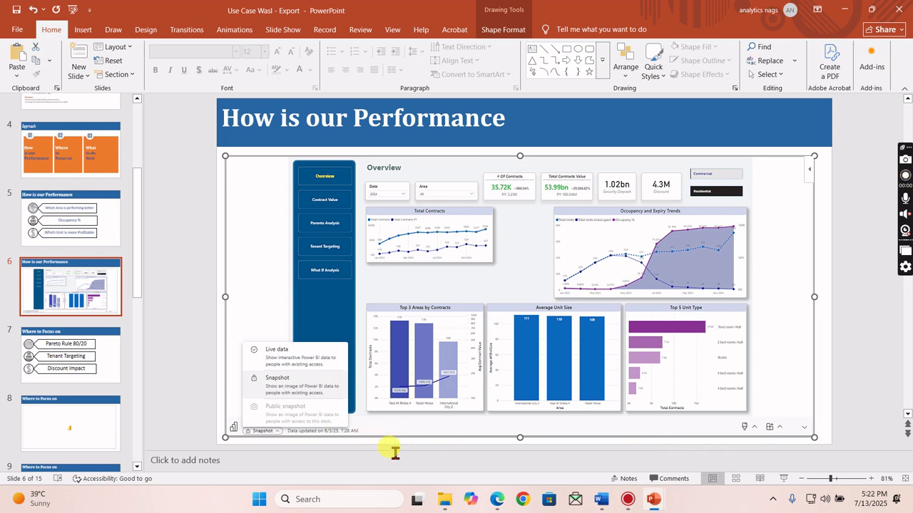
Switch the report back to Live data so it reloads with 35.72K contracts worth 53.99bn.
click(289, 363)
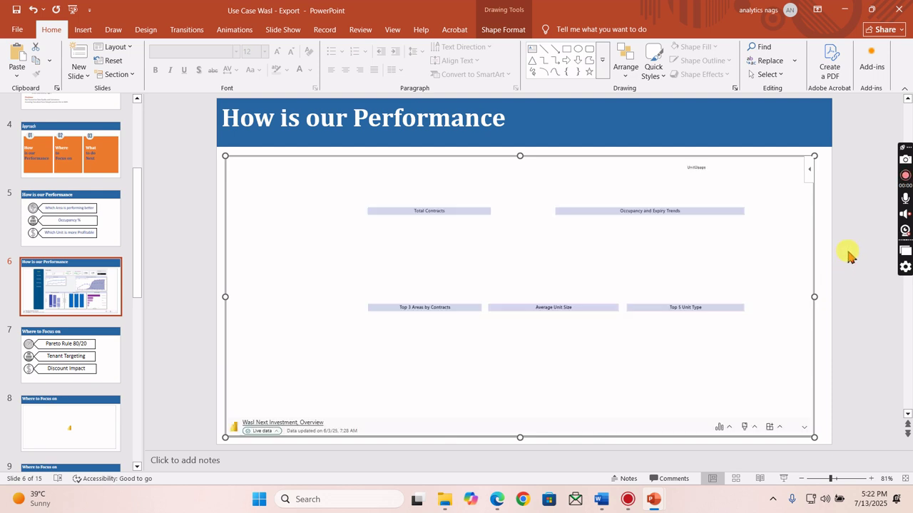
click(726, 428)
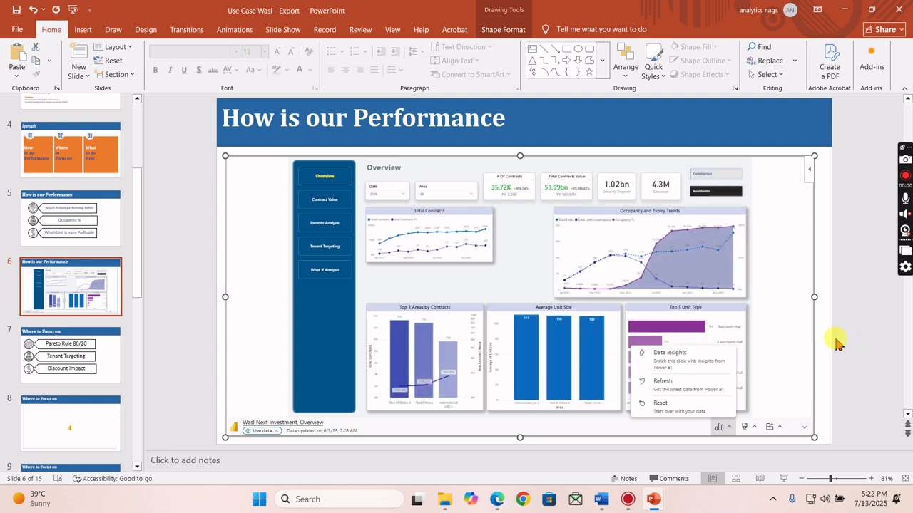
click(835, 343)
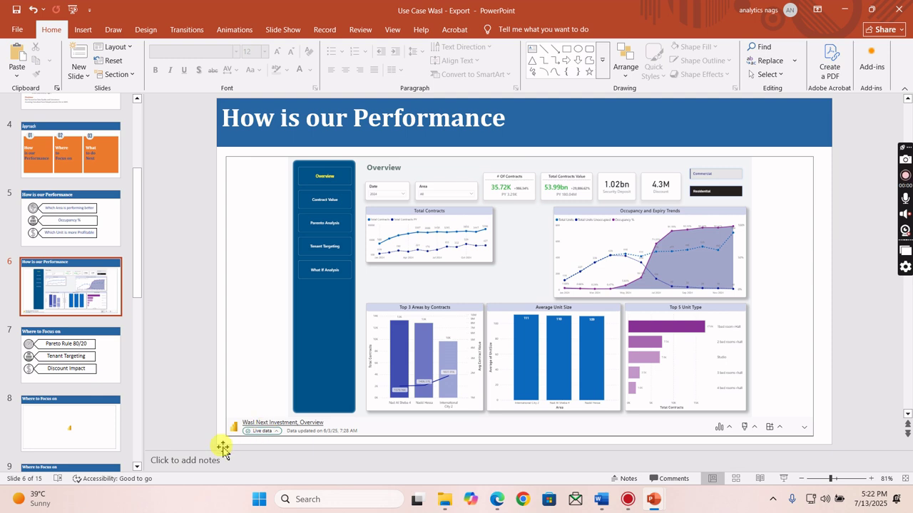